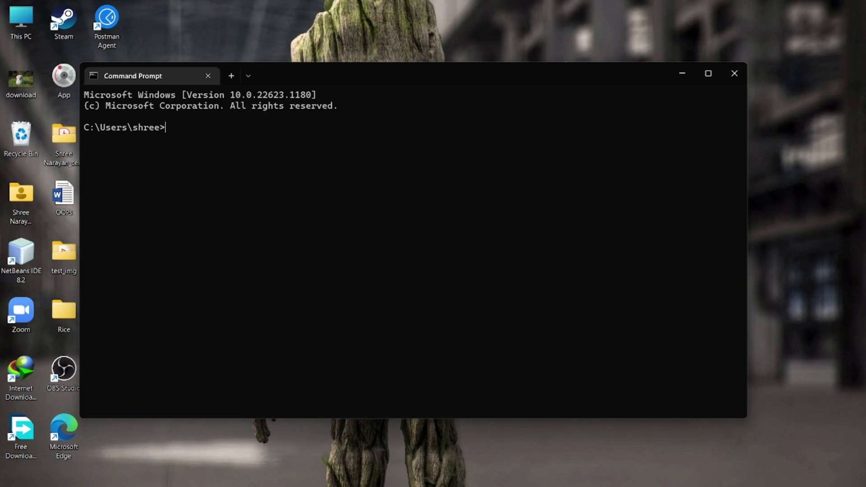
Step: Install the labelimg package with pip and launch labelimg from the command prompt
{"action": "type", "text": "pip install labelimg"}
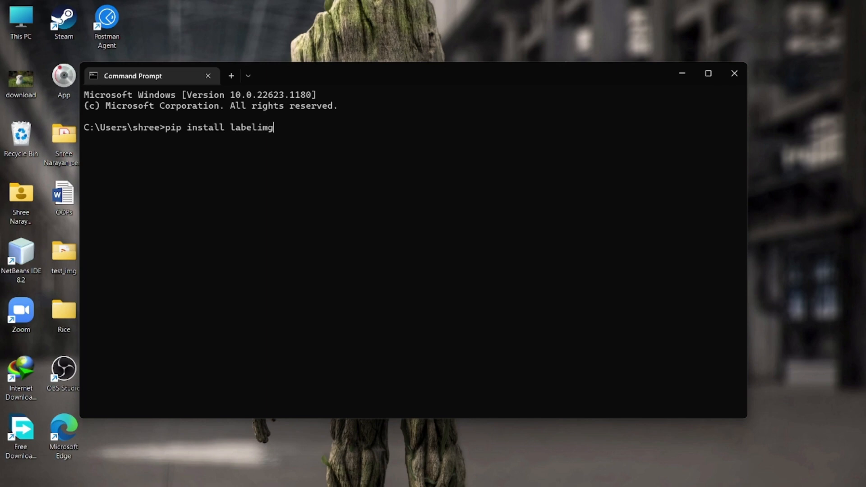
{"action": "key", "text": "Return"}
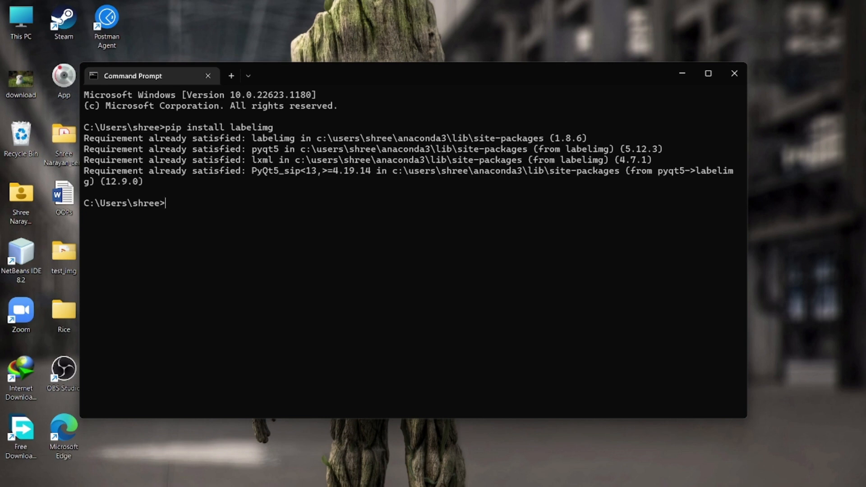
{"action": "type", "text": "labelimg"}
{"action": "key", "text": "Return"}
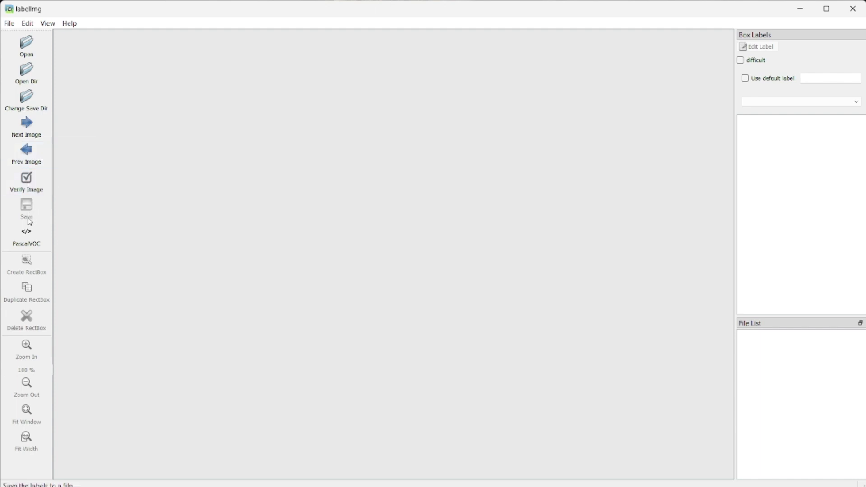
Step: Cycle through the annotation save formats and return to PascalVOC
{"action": "left_click", "coordinate": [32, 241]}
{"action": "left_click", "coordinate": [37, 243]}
{"action": "left_click", "coordinate": [31, 243]}
Step: Open the image named download from the Desktop for annotation
{"action": "left_click", "coordinate": [25, 49]}
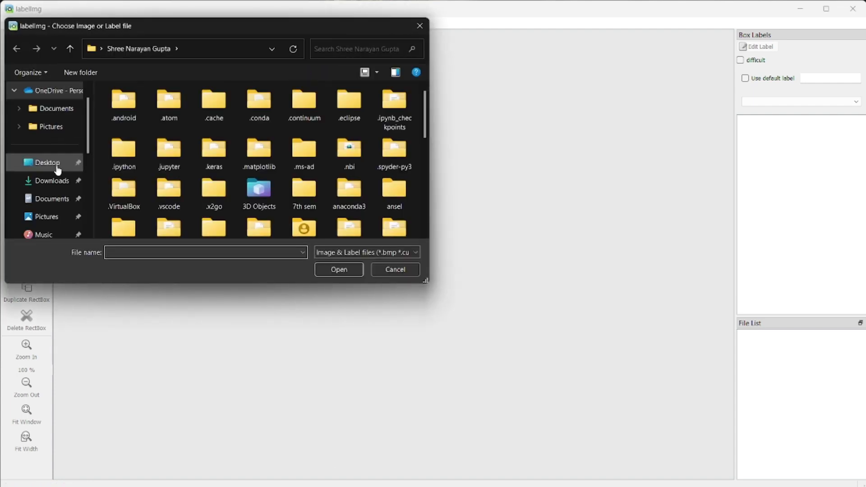
{"action": "left_click", "coordinate": [59, 164]}
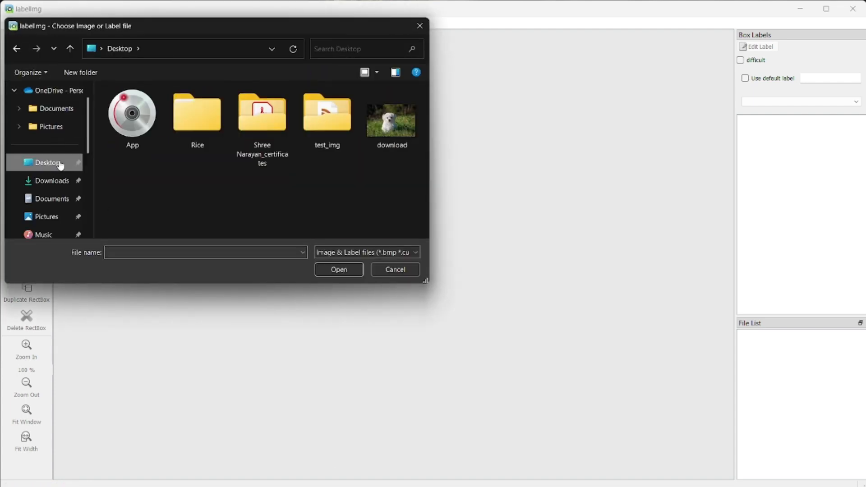
{"action": "left_click", "coordinate": [391, 128]}
{"action": "left_click", "coordinate": [333, 271]}
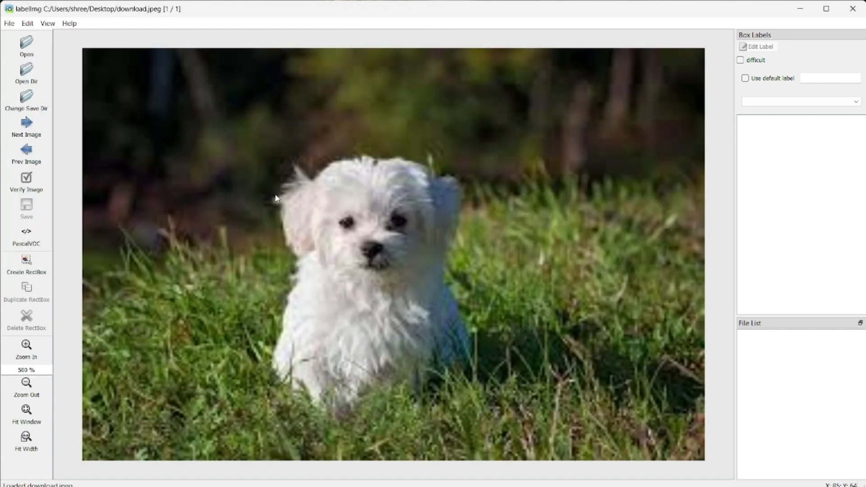
Step: Draw a bounding box about 124 pixels wide around the white puppy and label it dog
{"action": "left_click", "coordinate": [23, 265]}
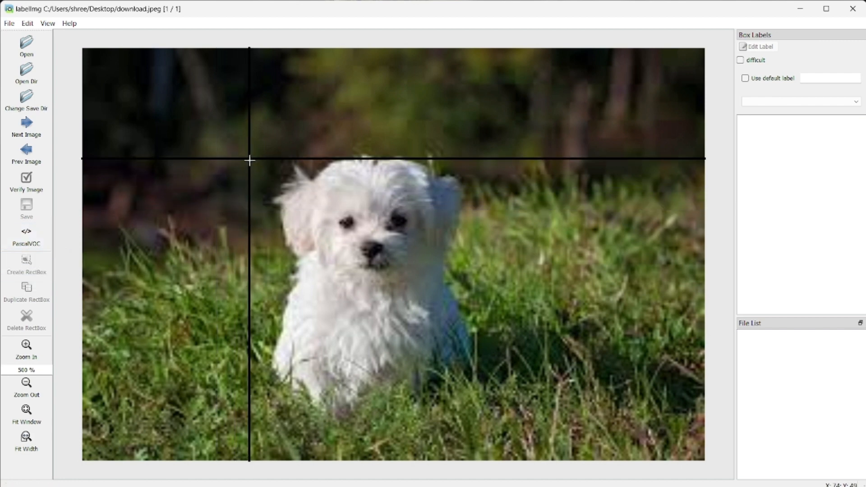
{"action": "mouse_move", "coordinate": [254, 149]}
{"action": "left_mouse_down"}
{"action": "mouse_move", "coordinate": [475, 372]}
{"action": "mouse_move", "coordinate": [504, 422]}
{"action": "mouse_move", "coordinate": [534, 450]}
{"action": "left_mouse_up"}
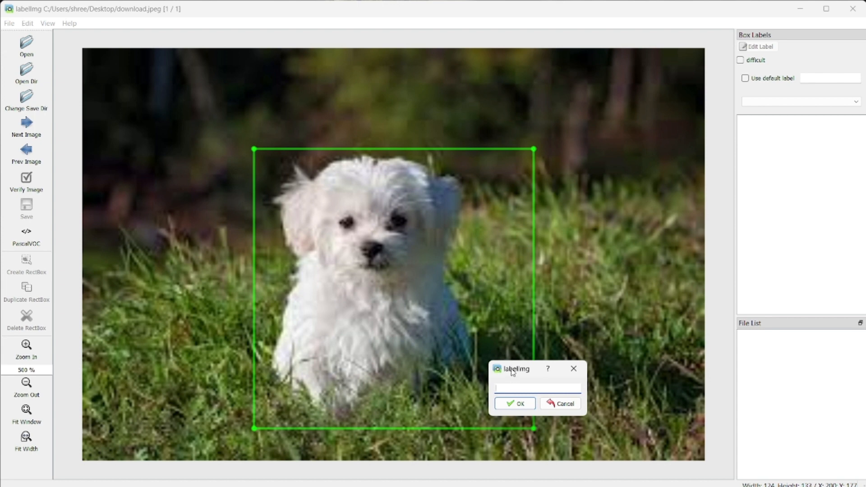
{"action": "left_click_drag", "start_coordinate": [512, 372], "coordinate": [473, 276]}
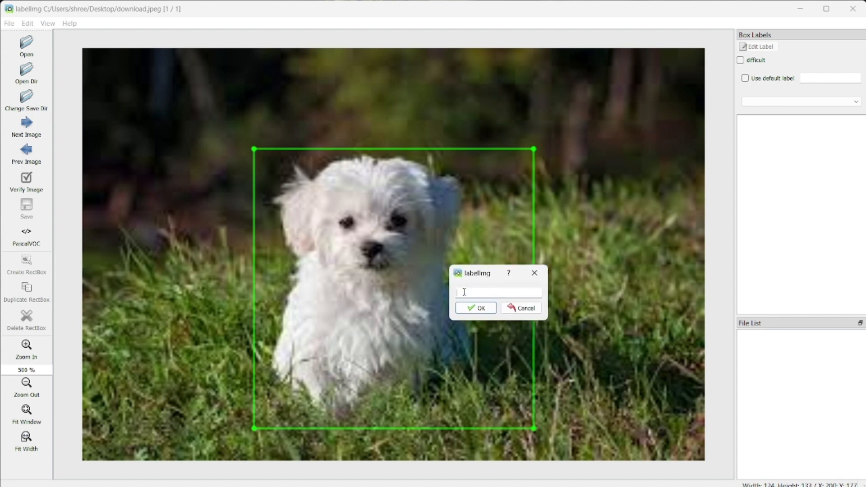
{"action": "type", "text": "dog"}
{"action": "left_click", "coordinate": [483, 309]}
Step: Shift the dog box to centre it over the puppy and save the annotation as download.xml on the Desktop
{"action": "left_click_drag", "start_coordinate": [481, 310], "coordinate": [401, 304]}
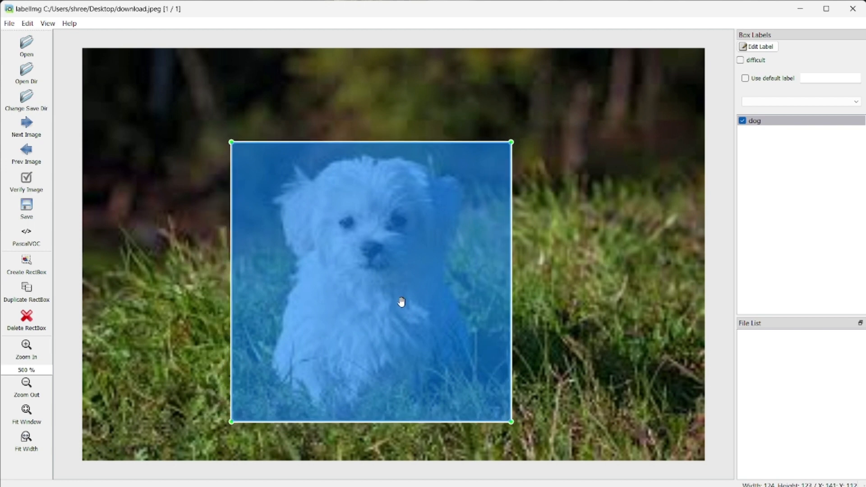
{"action": "left_click", "coordinate": [27, 206]}
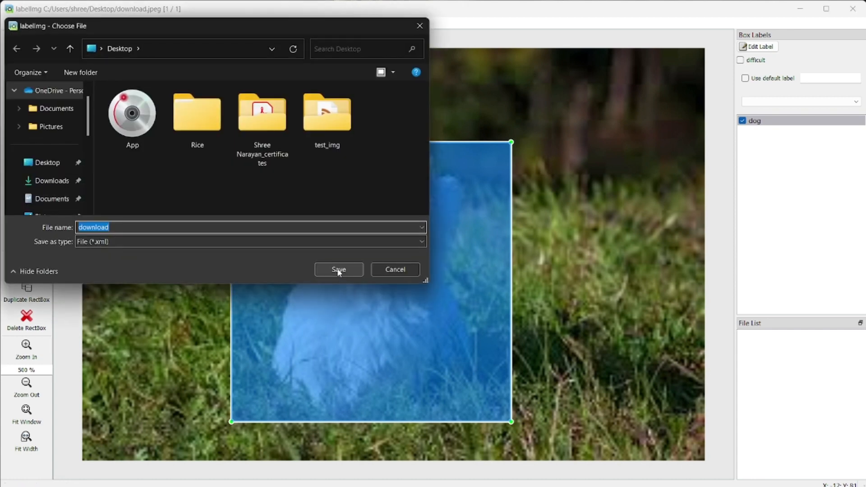
{"action": "left_click", "coordinate": [338, 270]}
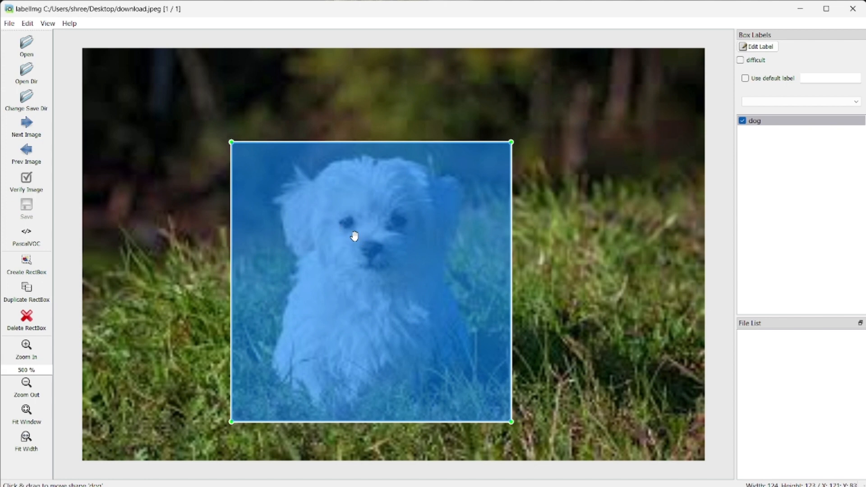
Step: Load the image directory Desktop\Rice\Random\New folder for annotation
{"action": "left_click", "coordinate": [31, 75]}
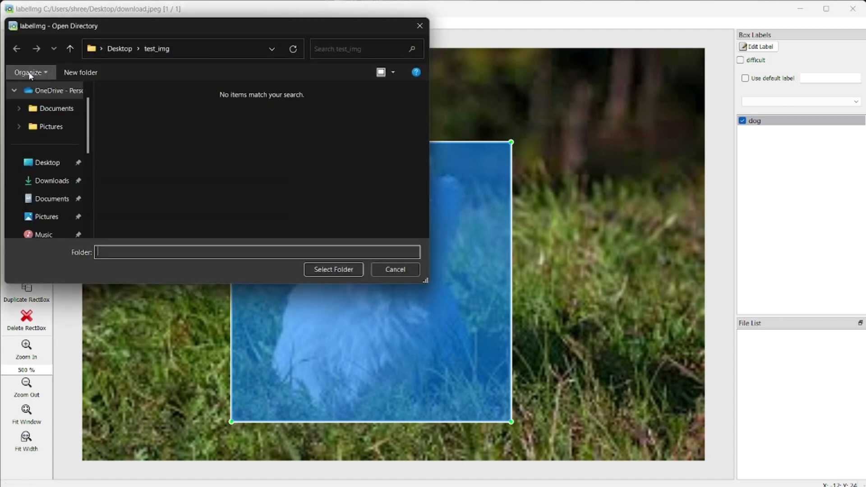
{"action": "left_click", "coordinate": [51, 165]}
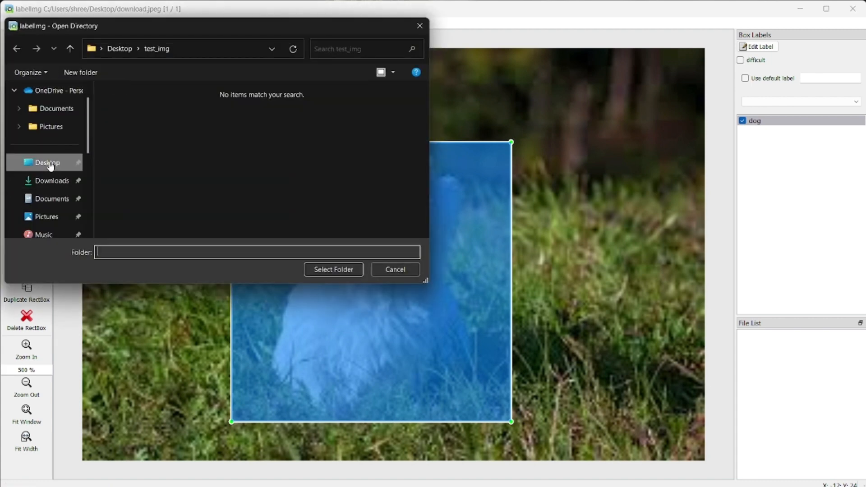
{"action": "double_click", "coordinate": [196, 140]}
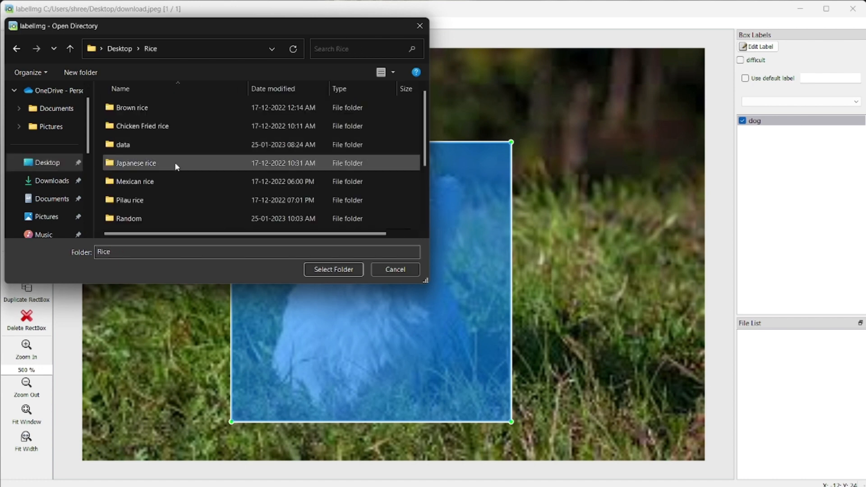
{"action": "left_click", "coordinate": [152, 220]}
{"action": "double_click", "coordinate": [152, 220]}
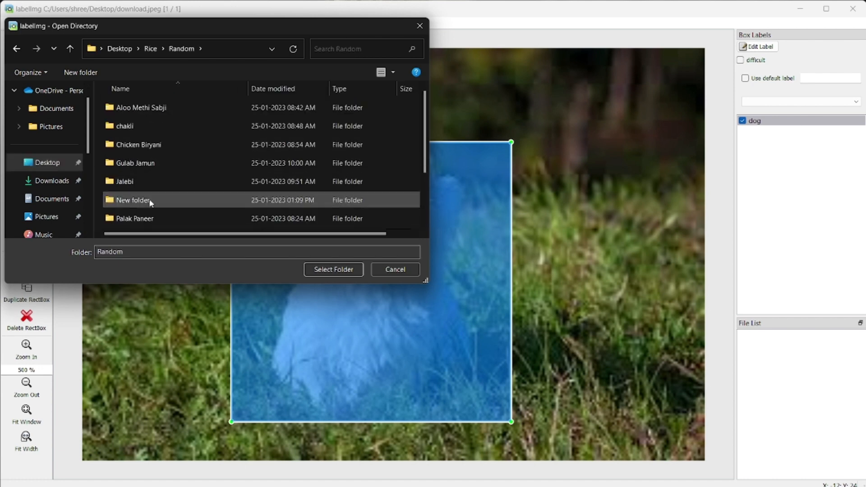
{"action": "double_click", "coordinate": [150, 197]}
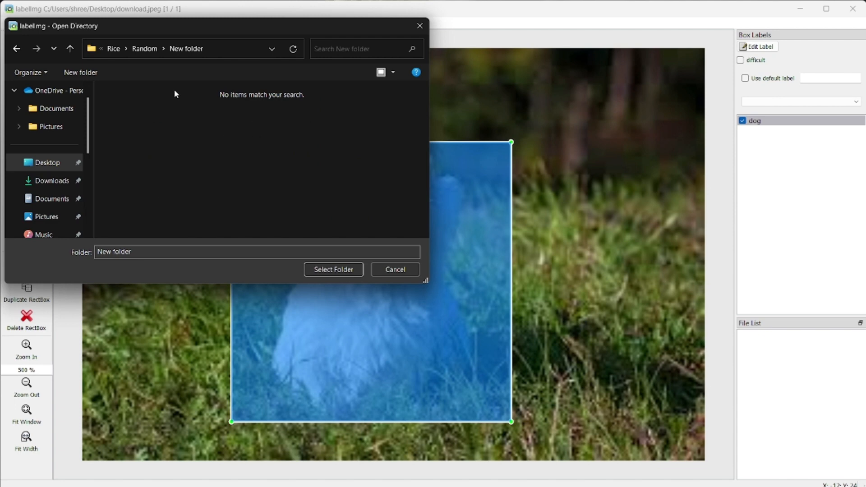
{"action": "left_click", "coordinate": [144, 49]}
{"action": "left_click", "coordinate": [131, 199]}
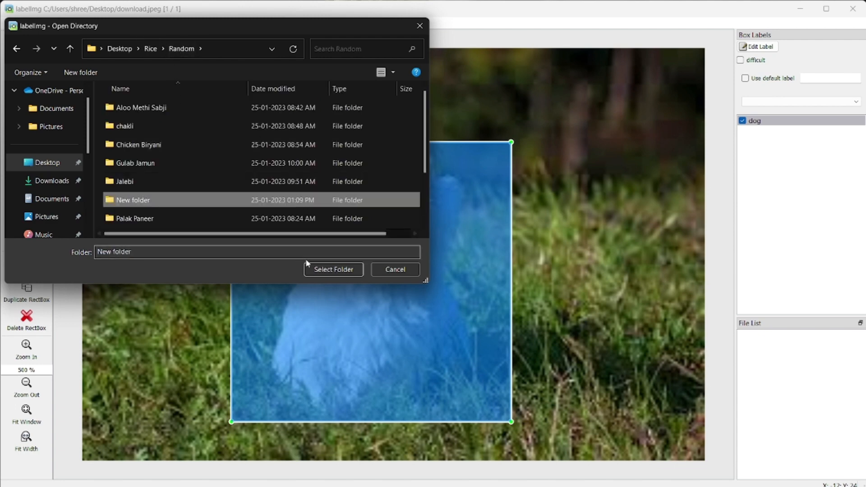
{"action": "left_click", "coordinate": [328, 269]}
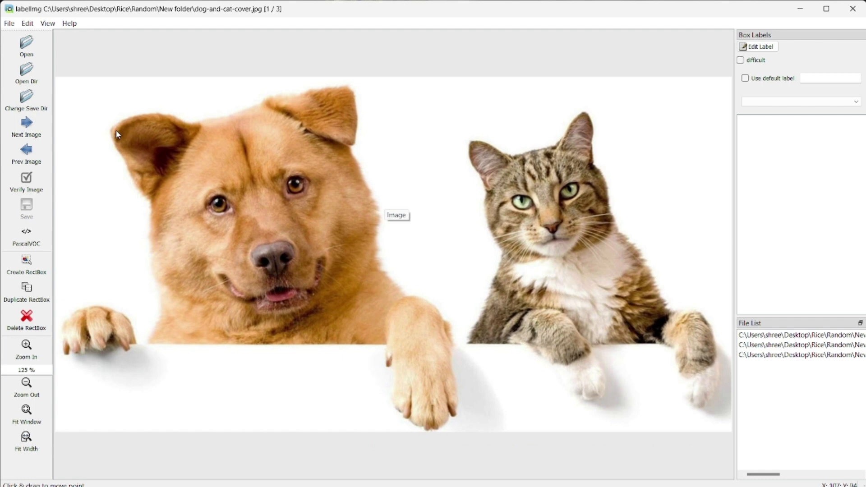
Step: Draw a bounding box around the brown dog in dog-and-cat-cover.jpg, label it dog, and nudge it upward
{"action": "left_click", "coordinate": [25, 267]}
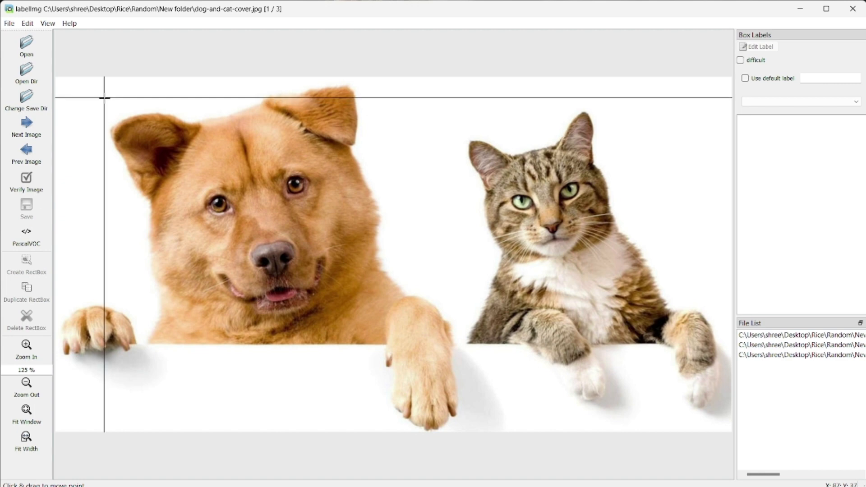
{"action": "mouse_move", "coordinate": [99, 90]}
{"action": "left_mouse_down"}
{"action": "mouse_move", "coordinate": [219, 149]}
{"action": "mouse_move", "coordinate": [218, 207]}
{"action": "mouse_move", "coordinate": [373, 301]}
{"action": "mouse_move", "coordinate": [486, 433]}
{"action": "left_mouse_up"}
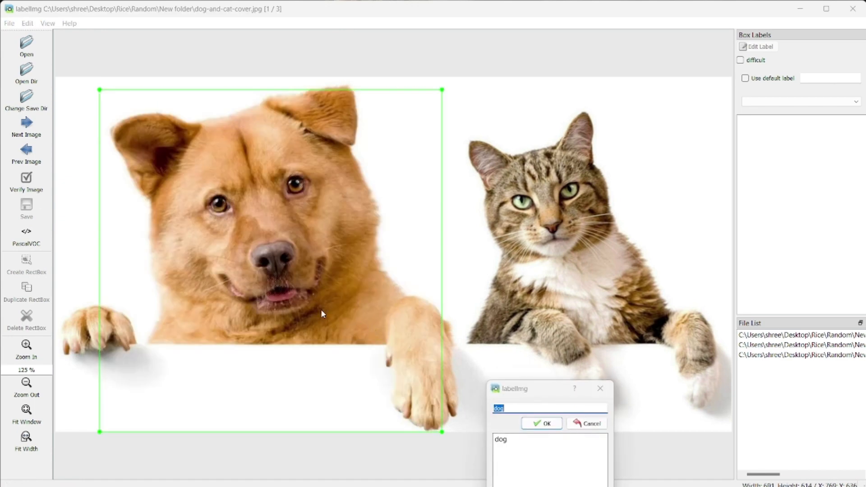
{"action": "left_click", "coordinate": [541, 426]}
{"action": "left_click_drag", "start_coordinate": [300, 314], "coordinate": [293, 314]}
Step: Draw a second bounding box about 475 pixels wide around the tabby cat and label it cat
{"action": "key", "text": "w"}
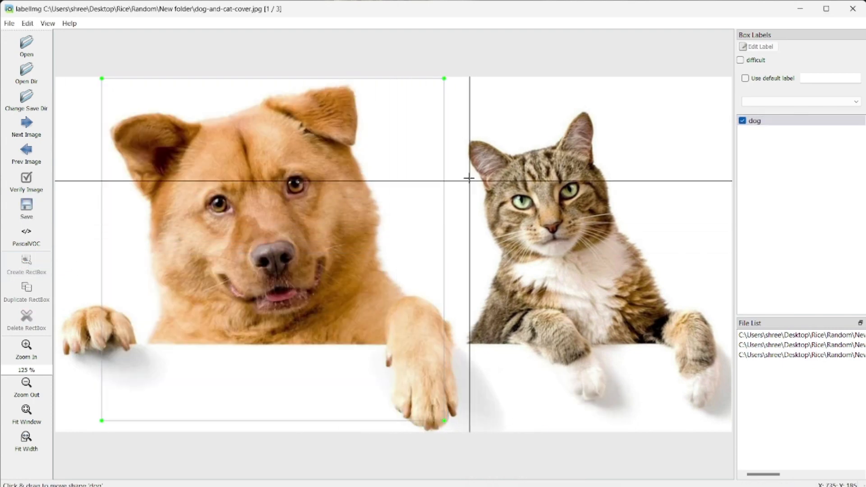
{"action": "mouse_move", "coordinate": [462, 114]}
{"action": "left_mouse_down"}
{"action": "mouse_move", "coordinate": [539, 217]}
{"action": "mouse_move", "coordinate": [670, 445]}
{"action": "mouse_move", "coordinate": [695, 479]}
{"action": "mouse_move", "coordinate": [731, 486]}
{"action": "left_mouse_up"}
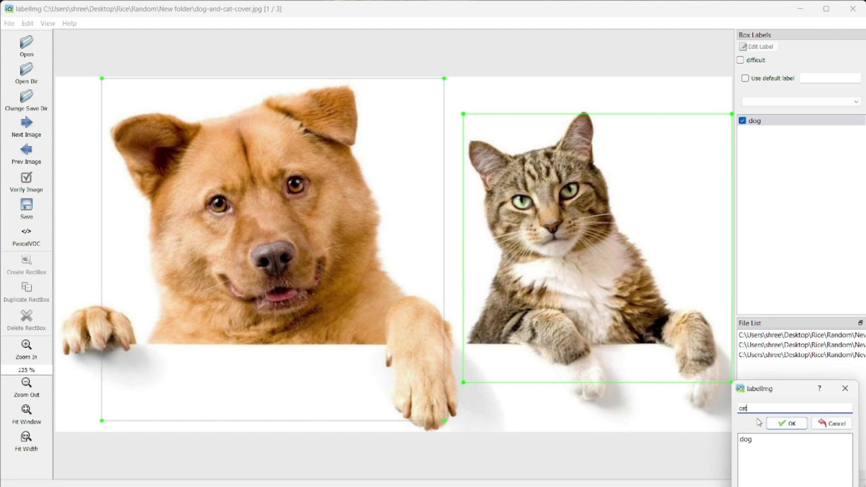
{"action": "type", "text": "cat"}
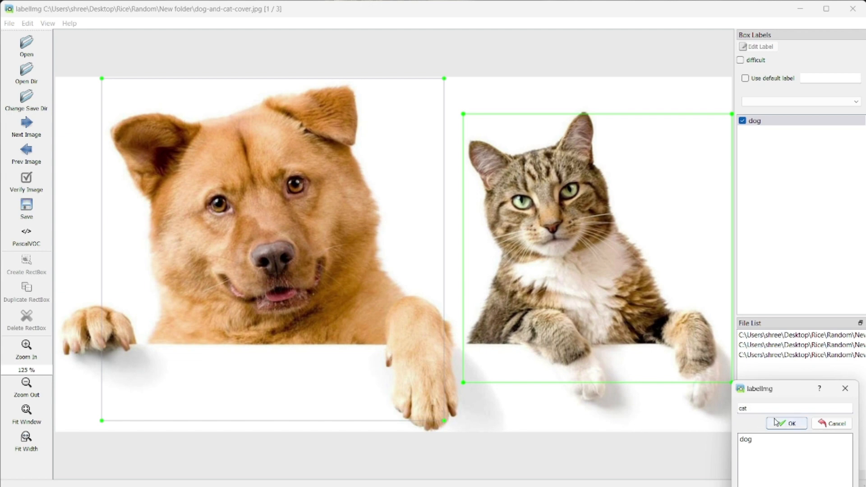
{"action": "left_click", "coordinate": [774, 422]}
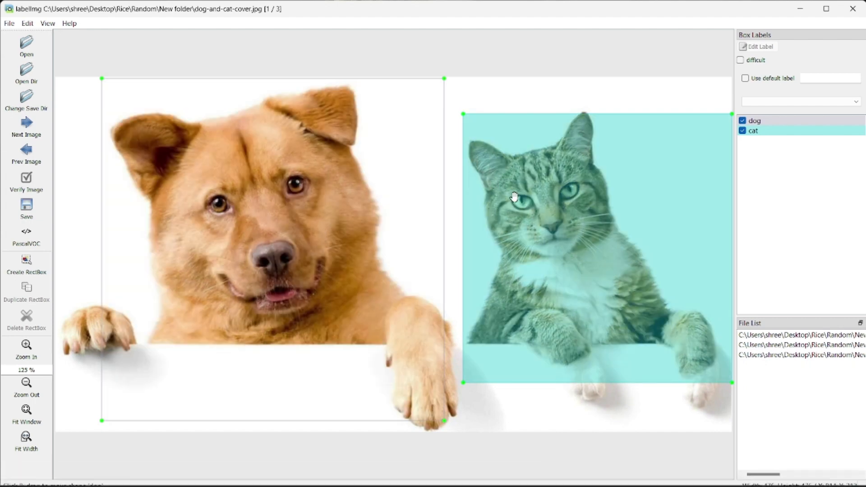
Step: Nudge the cat box slightly left and save both annotations as dog-and-cat-cover.xml in New folder
{"action": "left_click", "coordinate": [521, 212]}
{"action": "left_click_drag", "start_coordinate": [521, 212], "coordinate": [517, 212]}
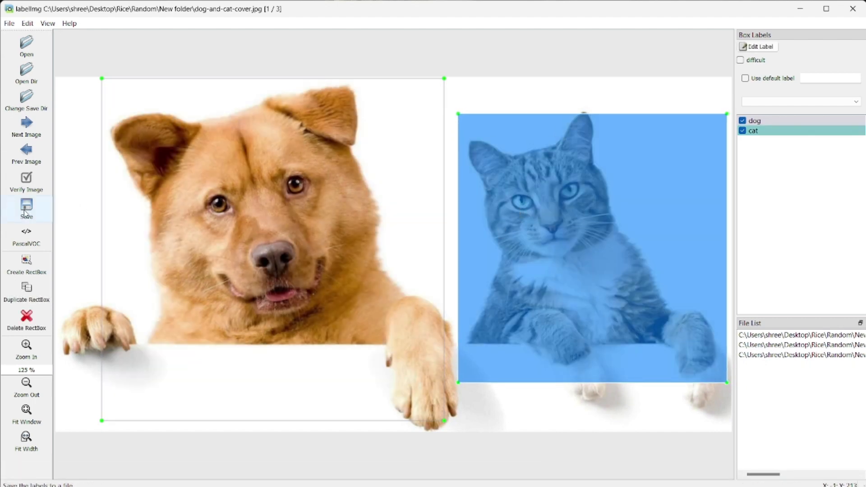
{"action": "left_click", "coordinate": [26, 211]}
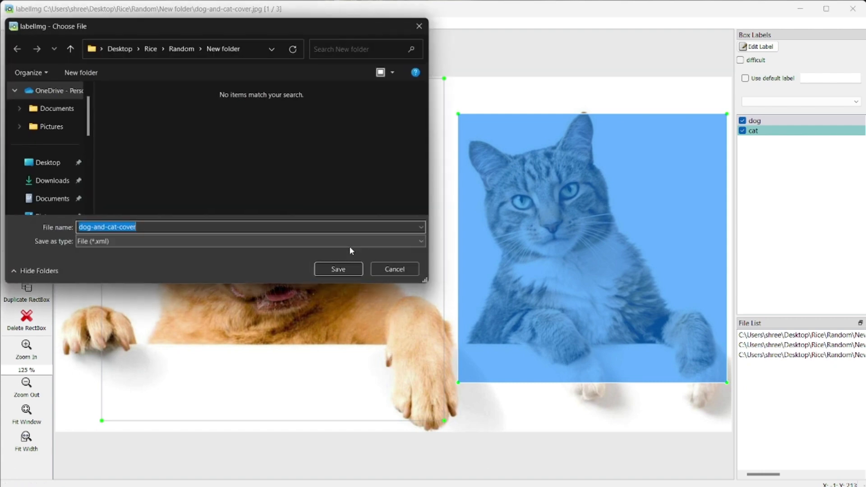
{"action": "left_click", "coordinate": [350, 267]}
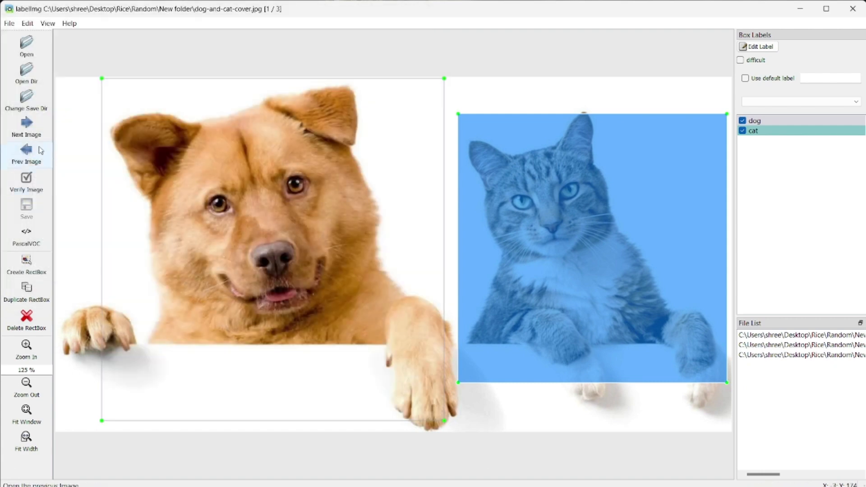
Step: In the next image, dogncat.jpeg, draw a box about 64 pixels wide, label it cat, and shift it over the cat
{"action": "left_click", "coordinate": [34, 133]}
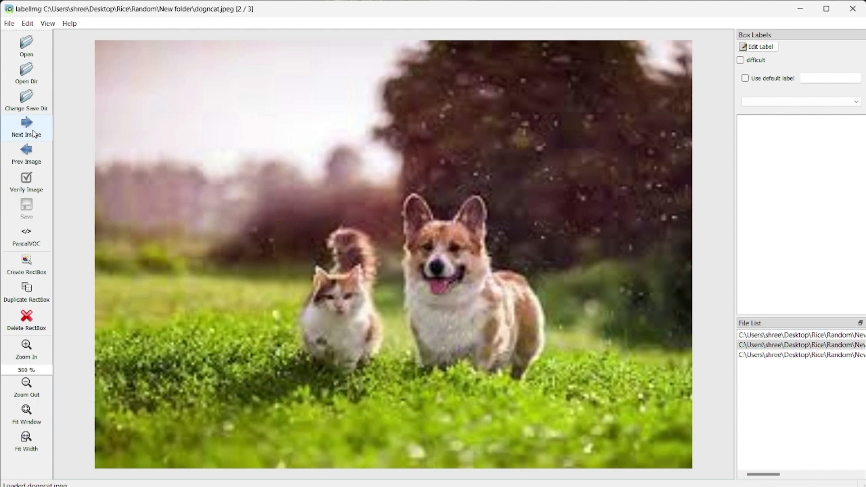
{"action": "left_click", "coordinate": [26, 266]}
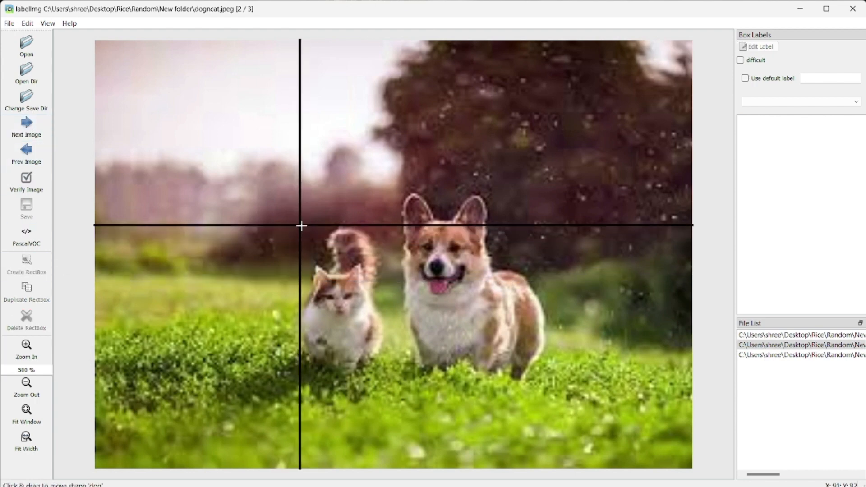
{"action": "left_click_drag", "start_coordinate": [290, 225], "coordinate": [434, 370]}
{"action": "double_click", "coordinate": [449, 449]}
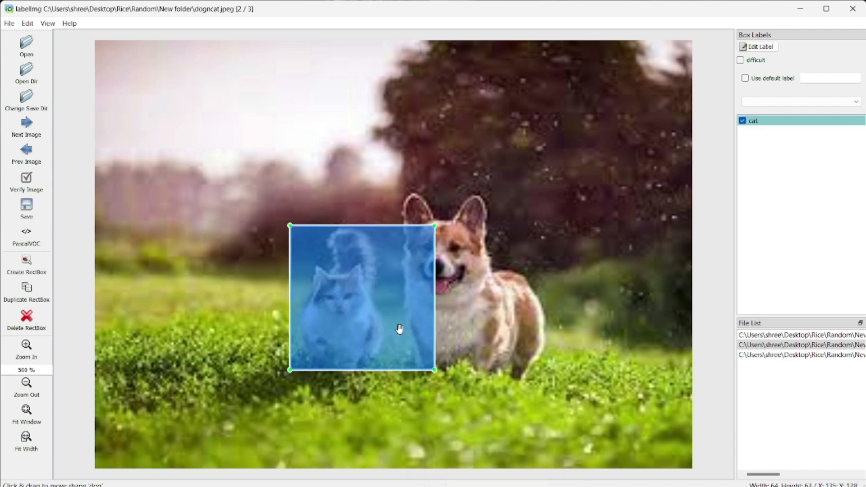
{"action": "left_click_drag", "start_coordinate": [399, 329], "coordinate": [366, 347]}
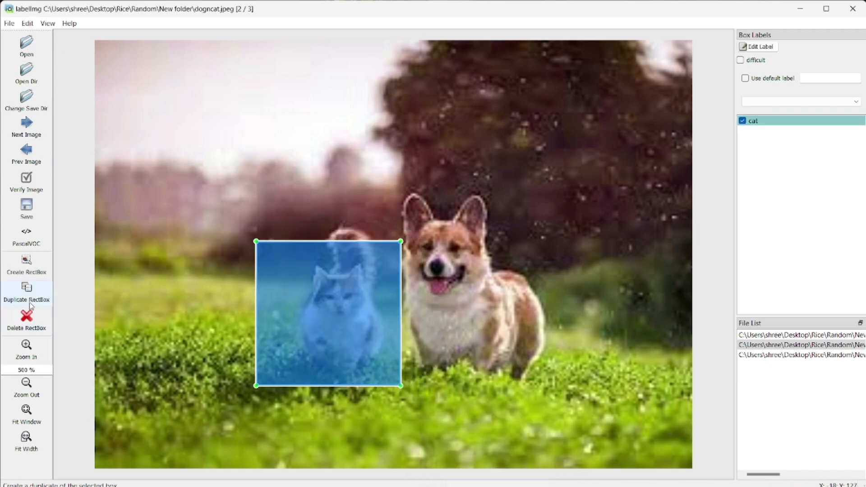
Step: Draw a second bounding box about 84 pixels wide around the corgi in dogncat.jpeg and label it dog
{"action": "left_click", "coordinate": [26, 265]}
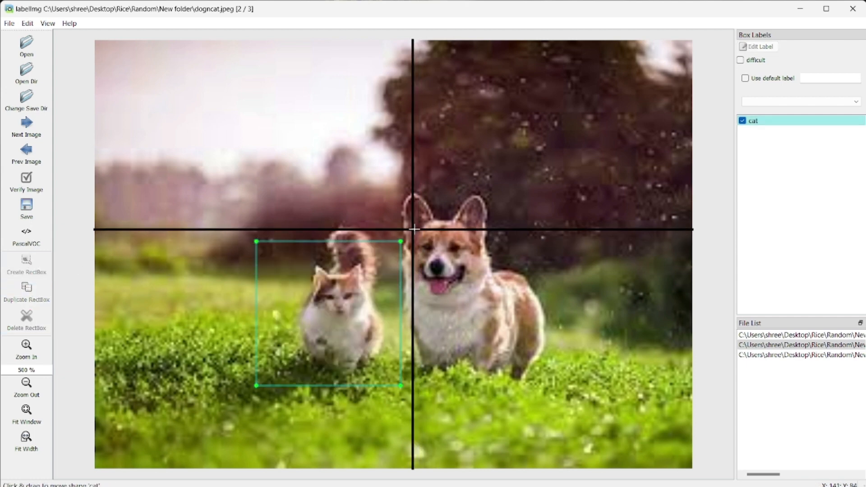
{"action": "left_click_drag", "start_coordinate": [402, 192], "coordinate": [592, 381]}
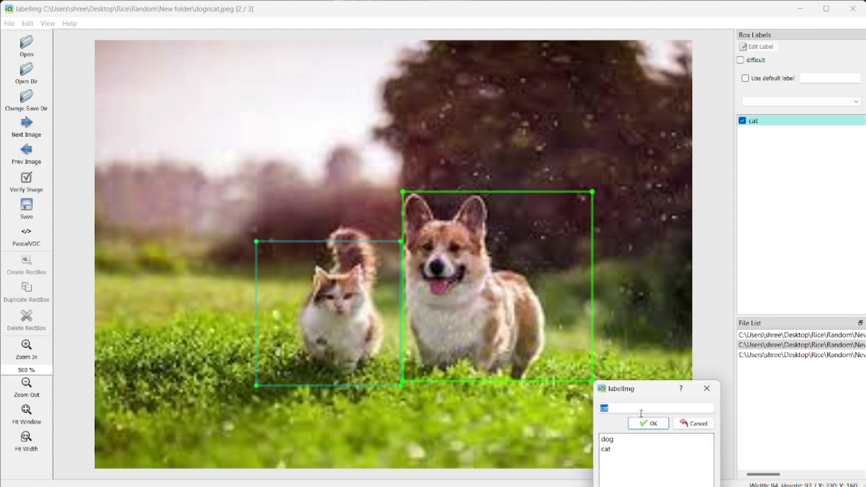
{"action": "type", "text": "dog"}
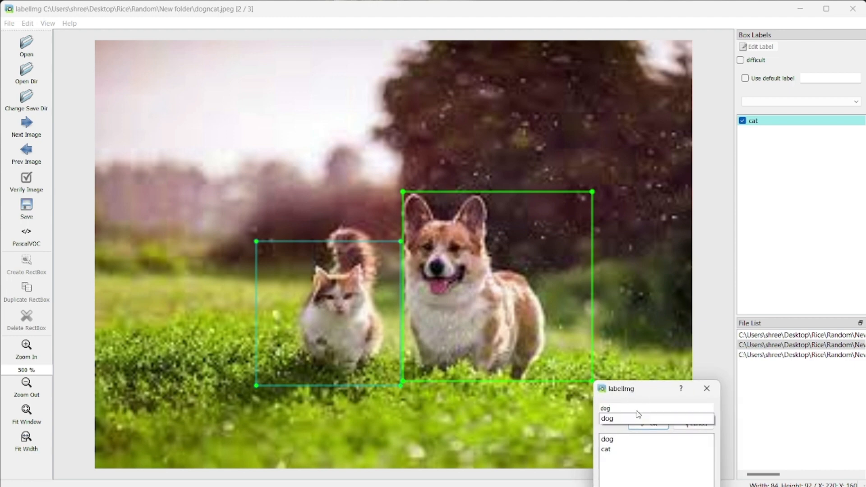
{"action": "left_click", "coordinate": [619, 423]}
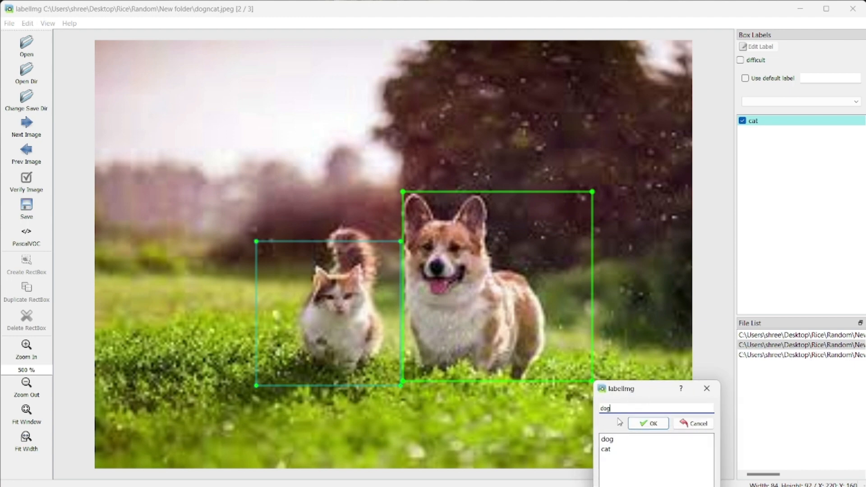
{"action": "left_click", "coordinate": [641, 426]}
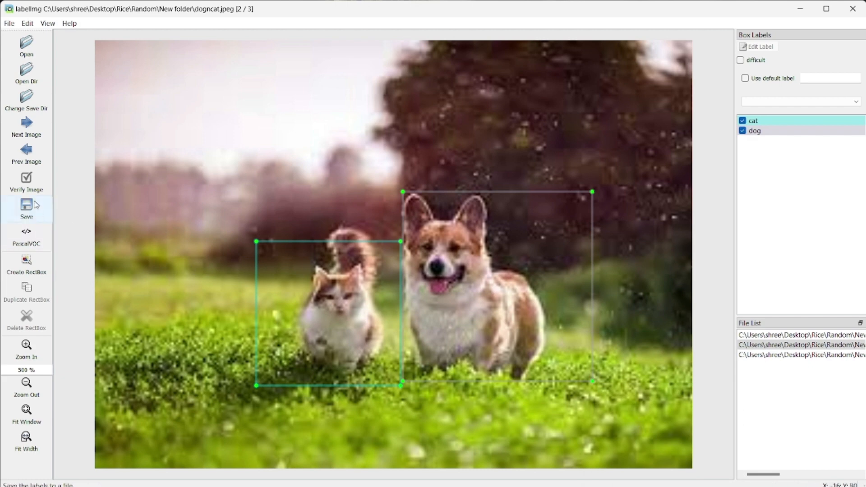
Step: Save both annotations as dogncat.xml in New folder and go to the next image
{"action": "left_click", "coordinate": [25, 211]}
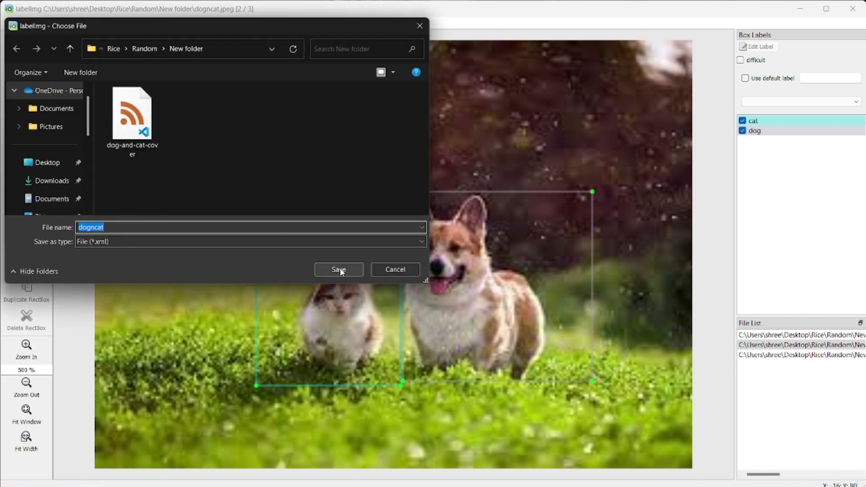
{"action": "left_click", "coordinate": [340, 271]}
{"action": "left_click", "coordinate": [36, 130]}
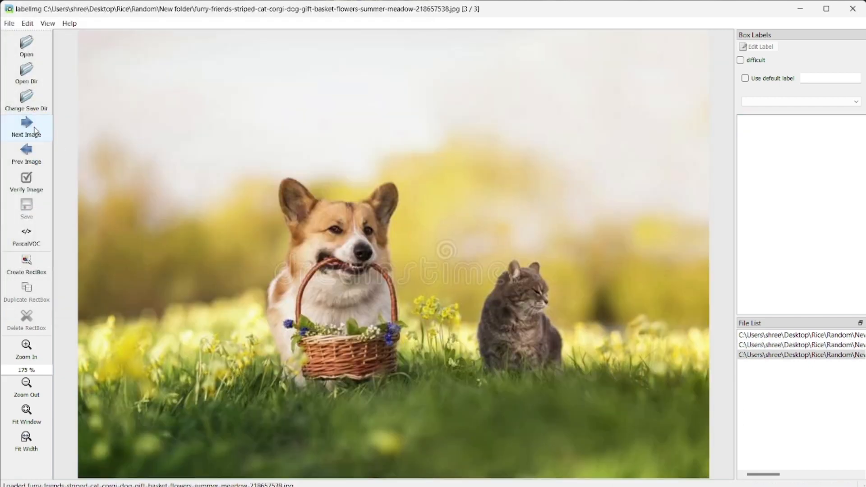
Step: Draw a bounding box about 269 pixels wide around the corgi with the basket, label it dog, and shift it slightly down and left
{"action": "left_click", "coordinate": [27, 264]}
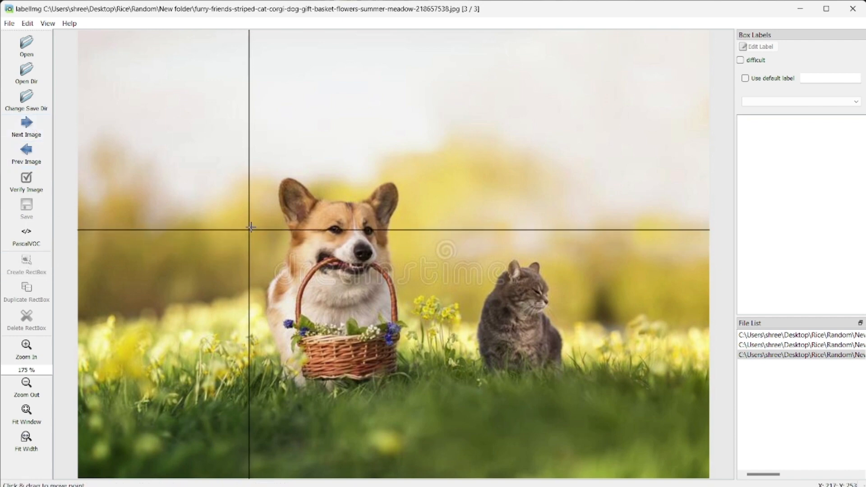
{"action": "left_click_drag", "start_coordinate": [255, 166], "coordinate": [468, 378]}
{"action": "left_click", "coordinate": [526, 424]}
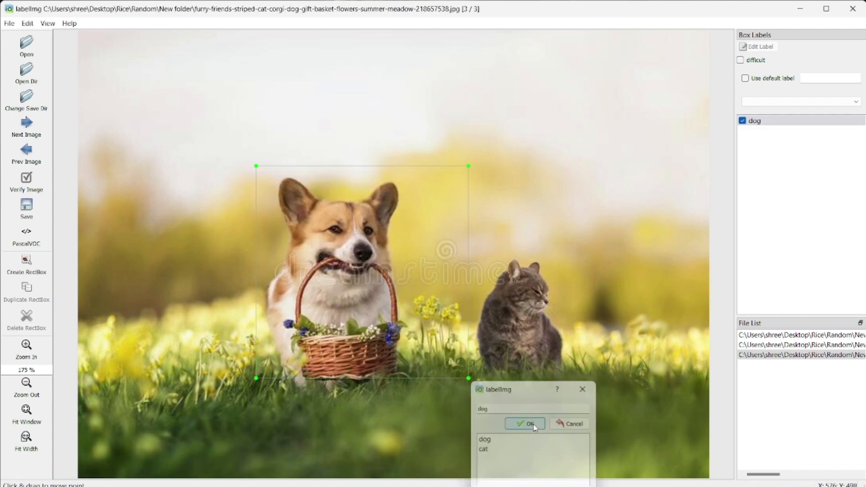
{"action": "left_click_drag", "start_coordinate": [398, 314], "coordinate": [383, 323]}
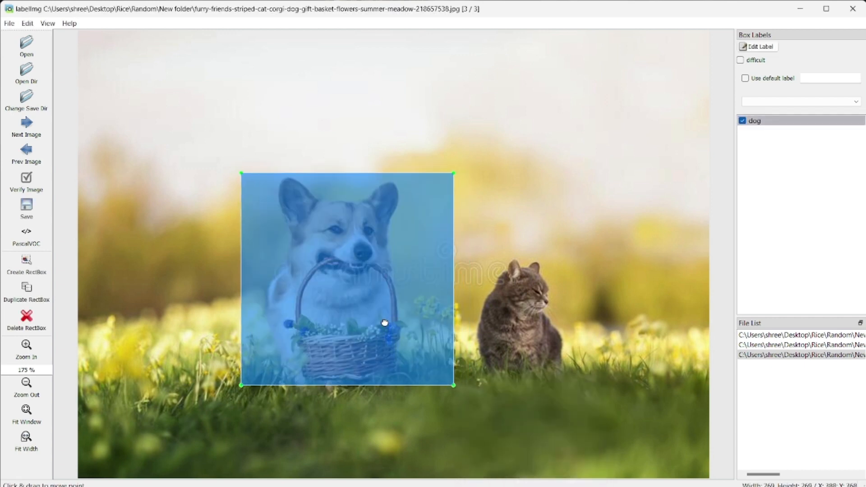
Step: Draw a second bounding box about 181 pixels wide around the grey cat and accept the suggested label dog
{"action": "left_click", "coordinate": [28, 267]}
{"action": "left_click_drag", "start_coordinate": [471, 247], "coordinate": [589, 372]}
{"action": "left_click", "coordinate": [662, 423]}
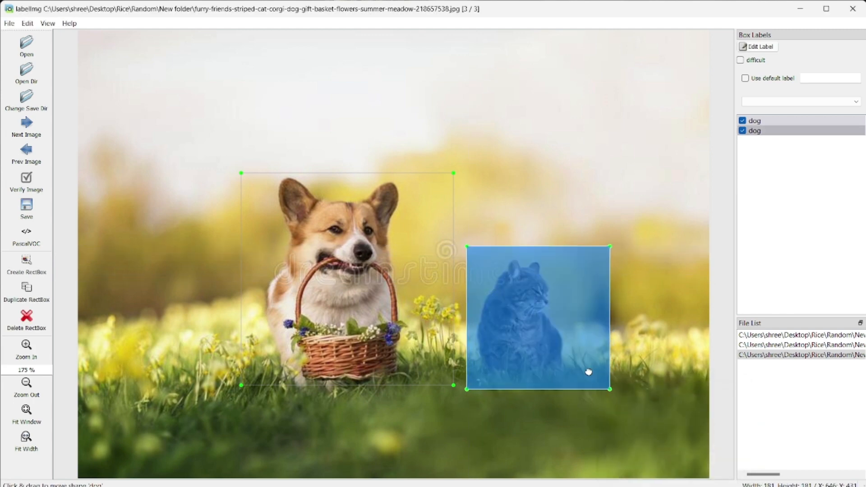
{"action": "right_click", "coordinate": [558, 315]}
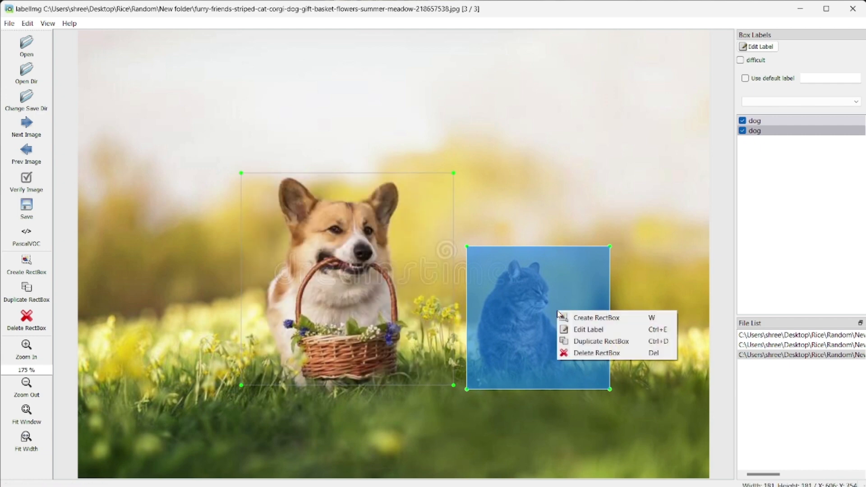
{"action": "left_click", "coordinate": [512, 352]}
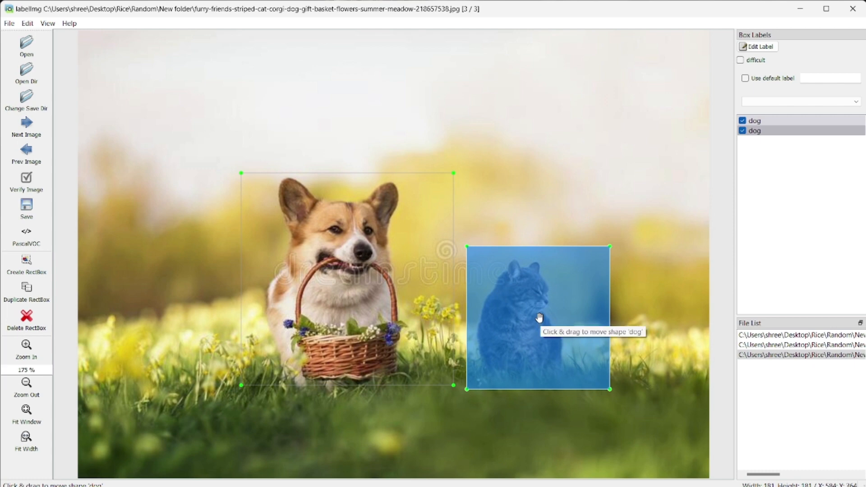
{"action": "right_click", "coordinate": [525, 295]}
{"action": "right_click", "coordinate": [520, 277]}
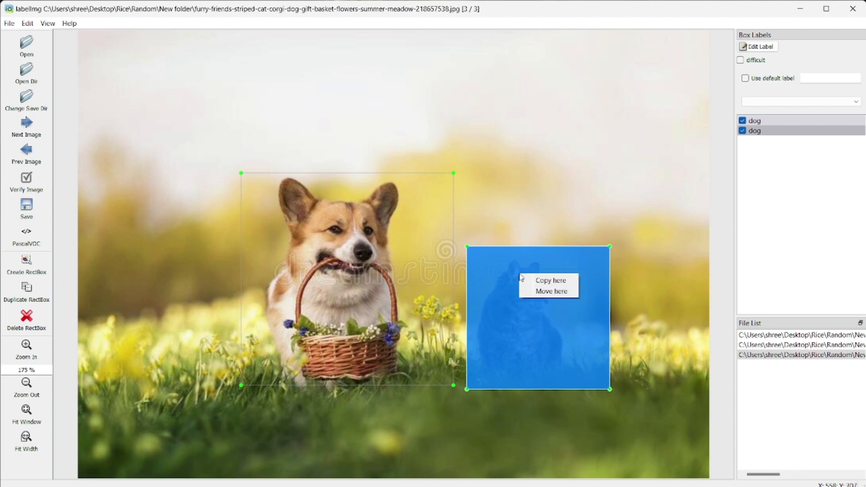
{"action": "left_click", "coordinate": [536, 321]}
Step: Change the label of the grey cat's box to cat and save the image's annotations in PascalVOC format
{"action": "right_click", "coordinate": [536, 318]}
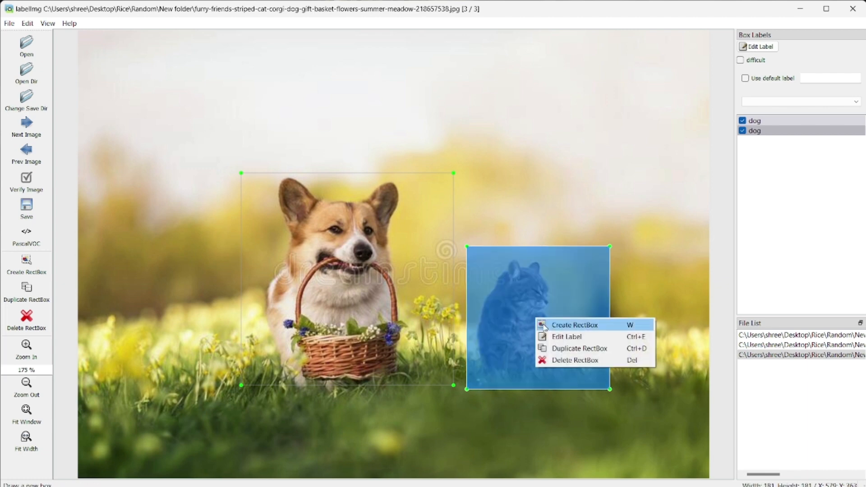
{"action": "left_click", "coordinate": [570, 337]}
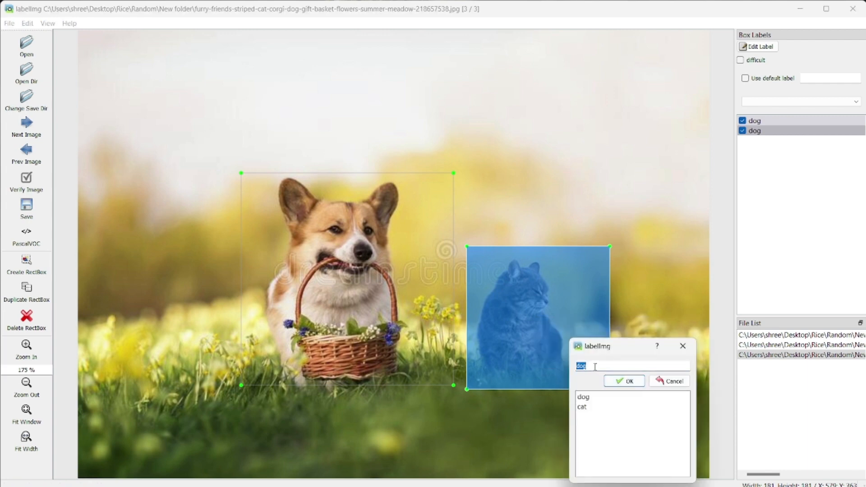
{"action": "key", "text": "BackSpace"}
{"action": "key", "text": "BackSpace"}
{"action": "key", "text": "BackSpace"}
{"action": "type", "text": "cat"}
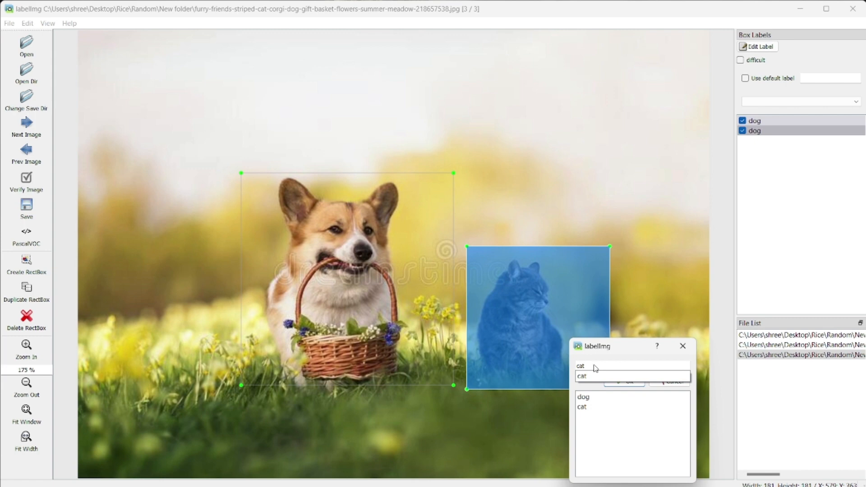
{"action": "left_click", "coordinate": [593, 377]}
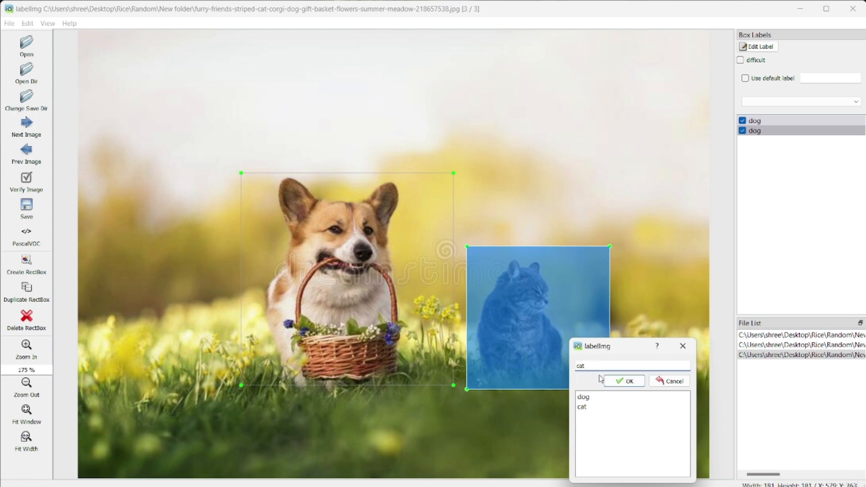
{"action": "left_click", "coordinate": [622, 381]}
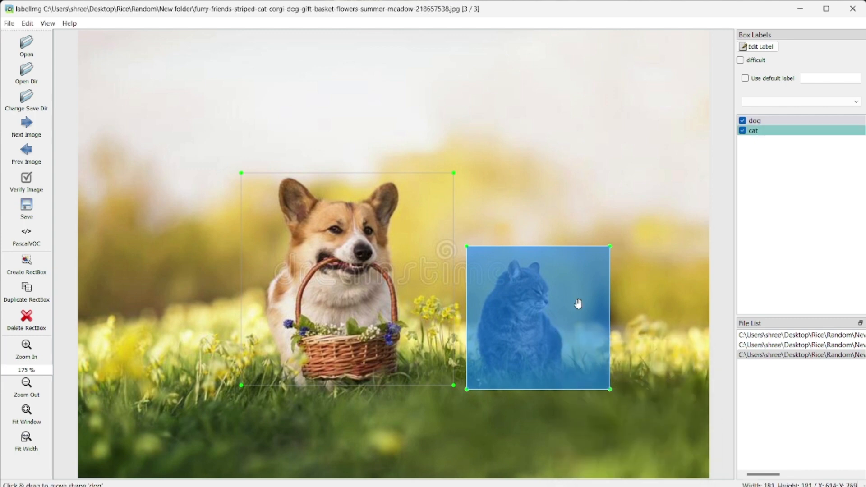
{"action": "left_click", "coordinate": [27, 208]}
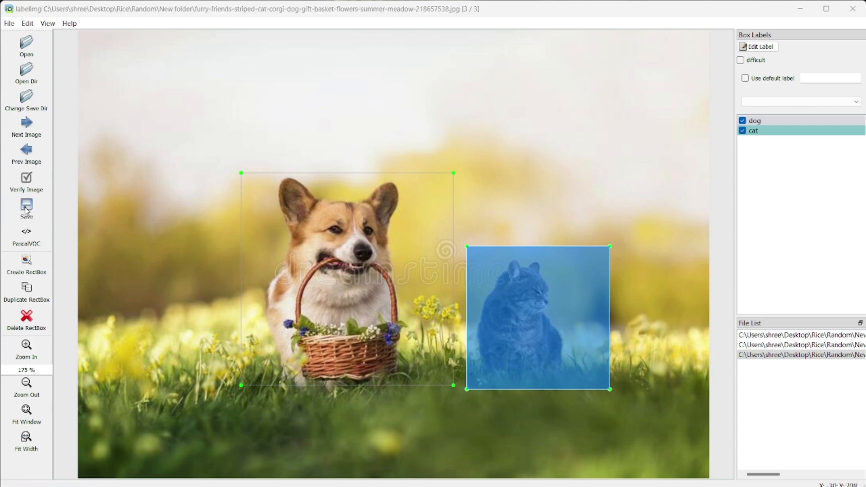
{"action": "left_click", "coordinate": [339, 269]}
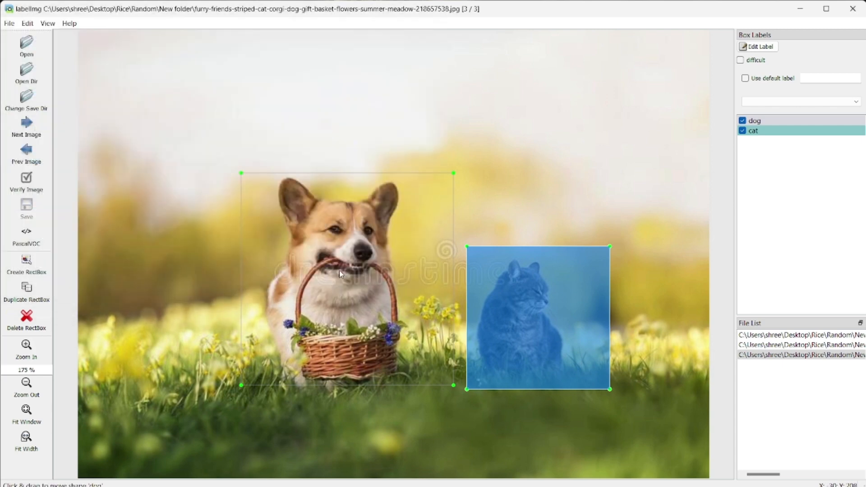